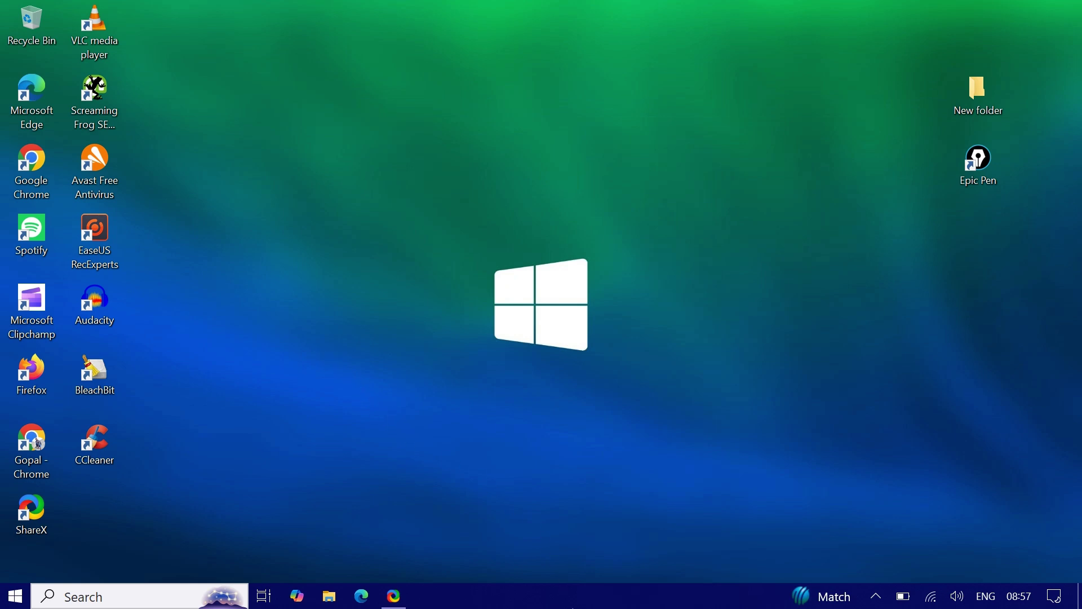
Restart the Windows Explorer process in Task Manager.
right_click(573, 596)
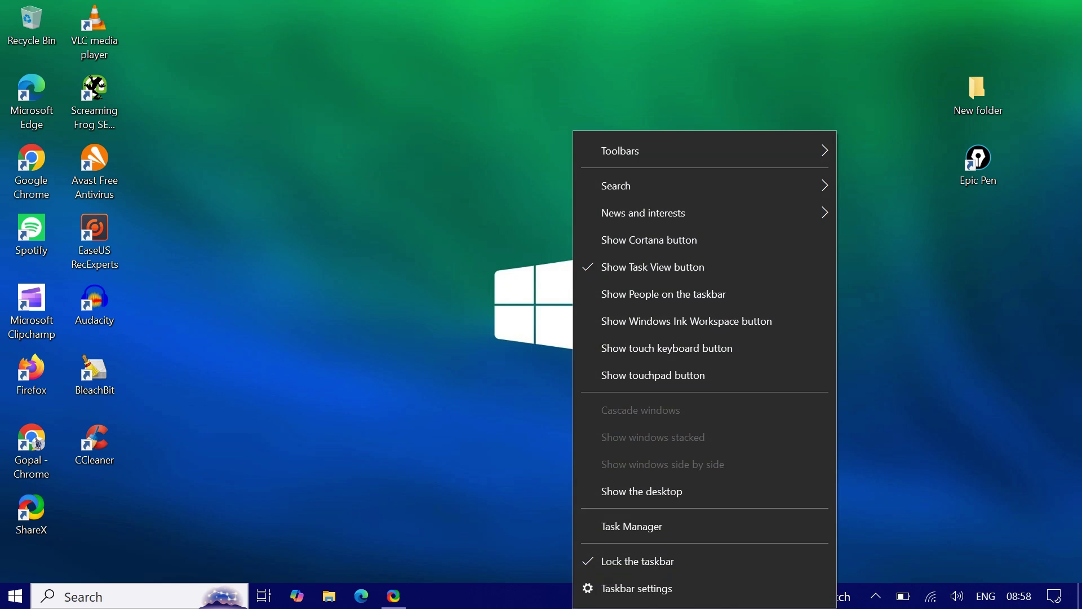
left_click(641, 535)
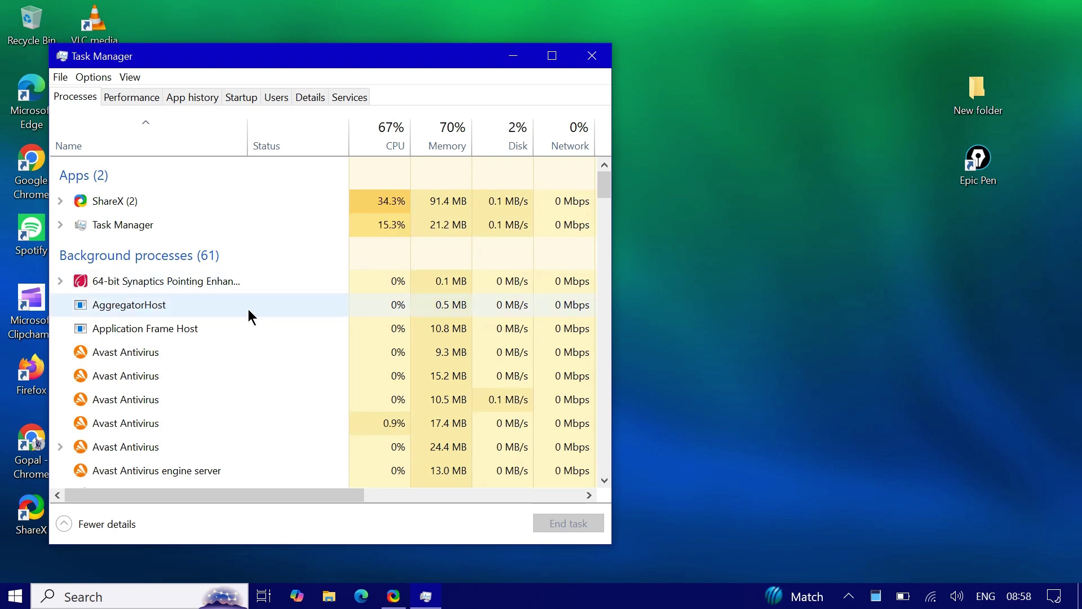
scroll(248, 309, "down", 4)
scroll(248, 309, "down", 11)
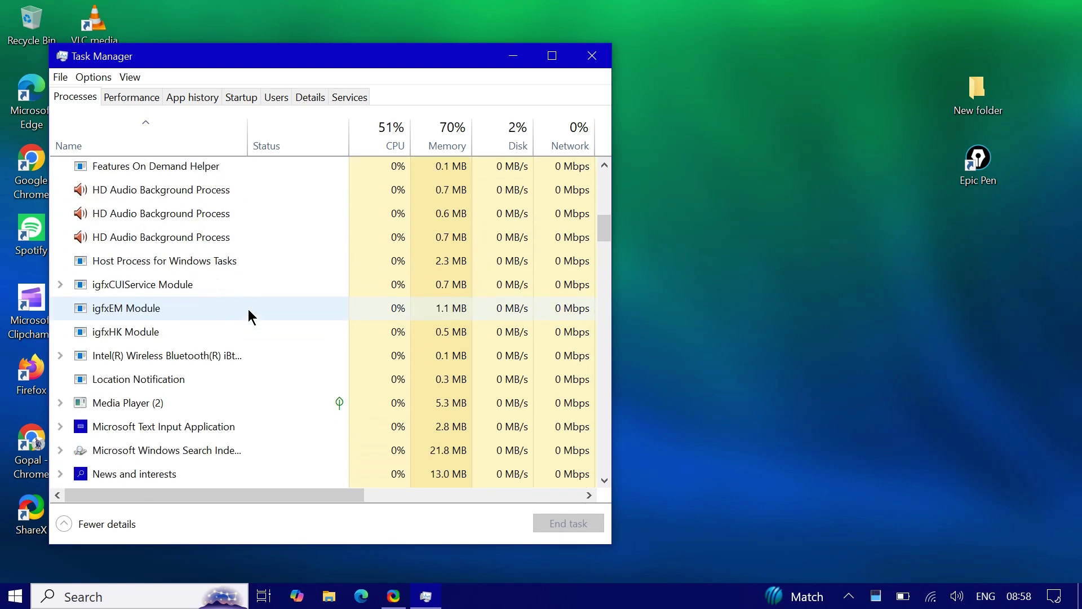
scroll(248, 309, "down", 11)
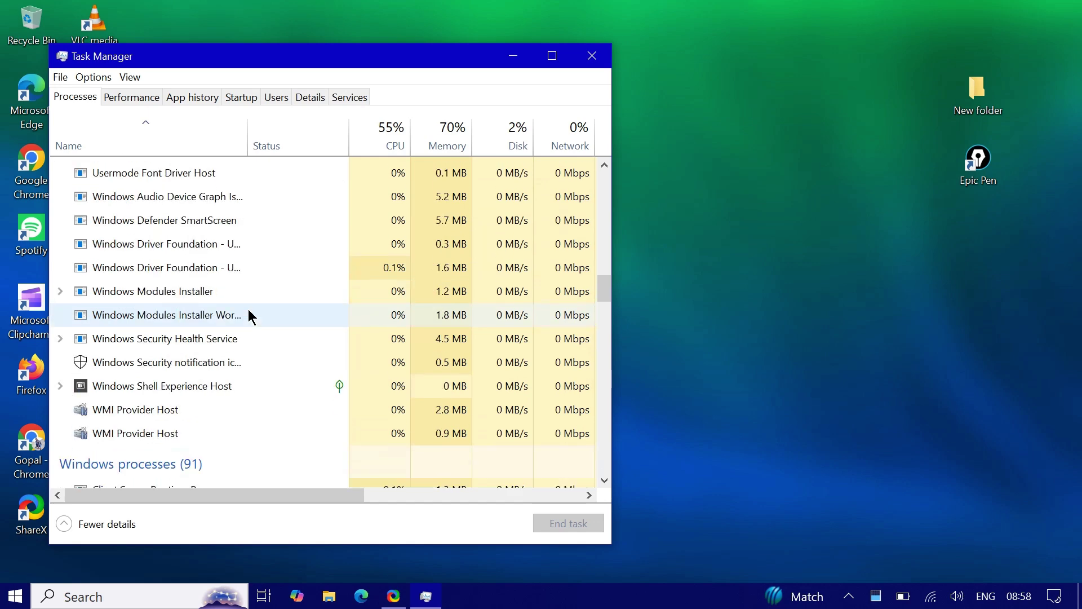
left_click_drag(603, 332, 605, 459)
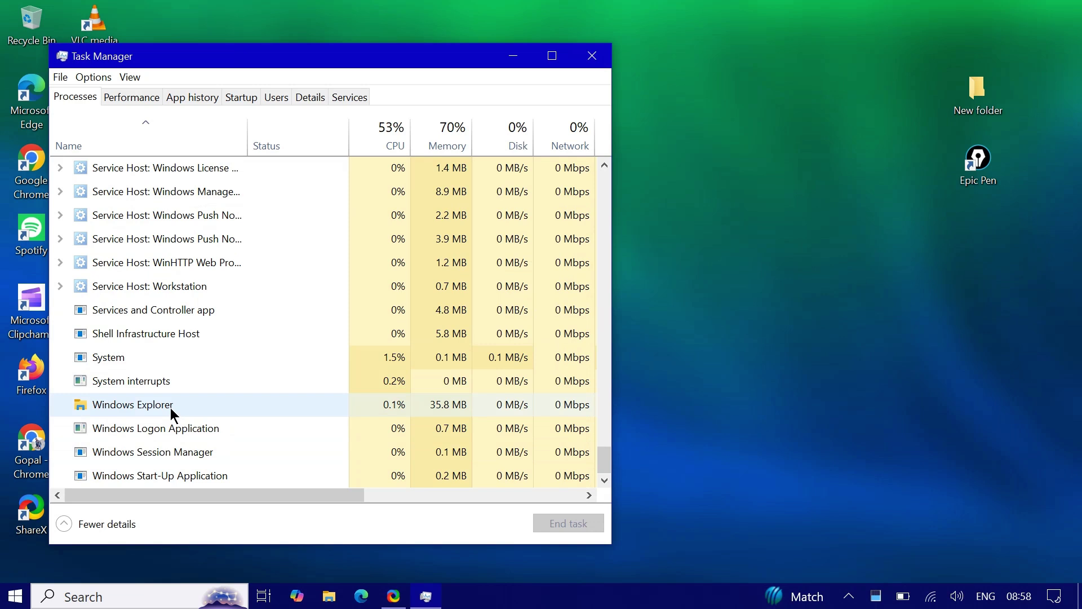
left_click(241, 416)
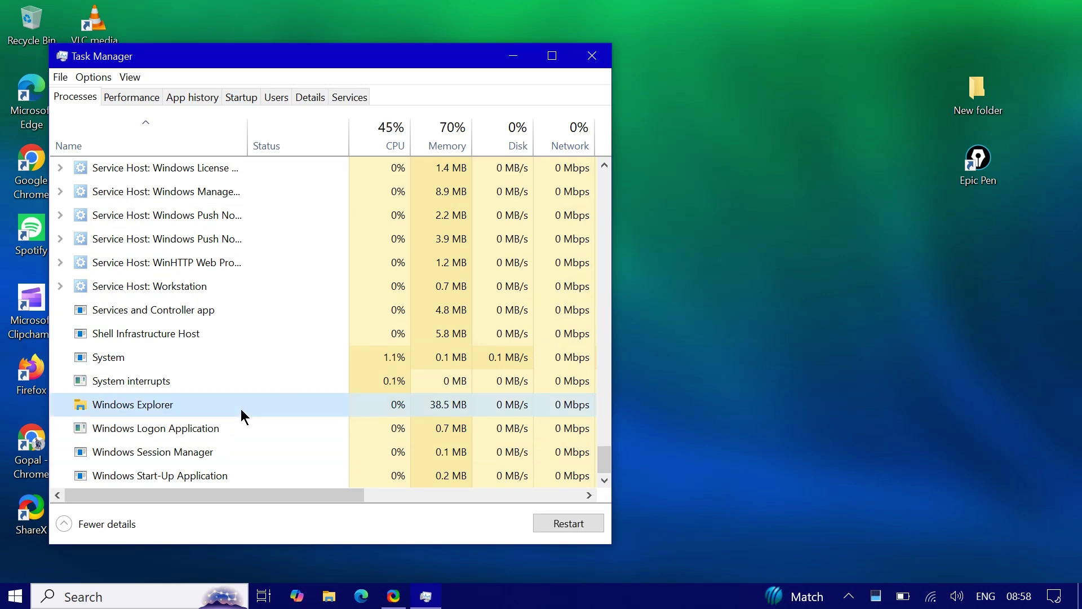
right_click(241, 410)
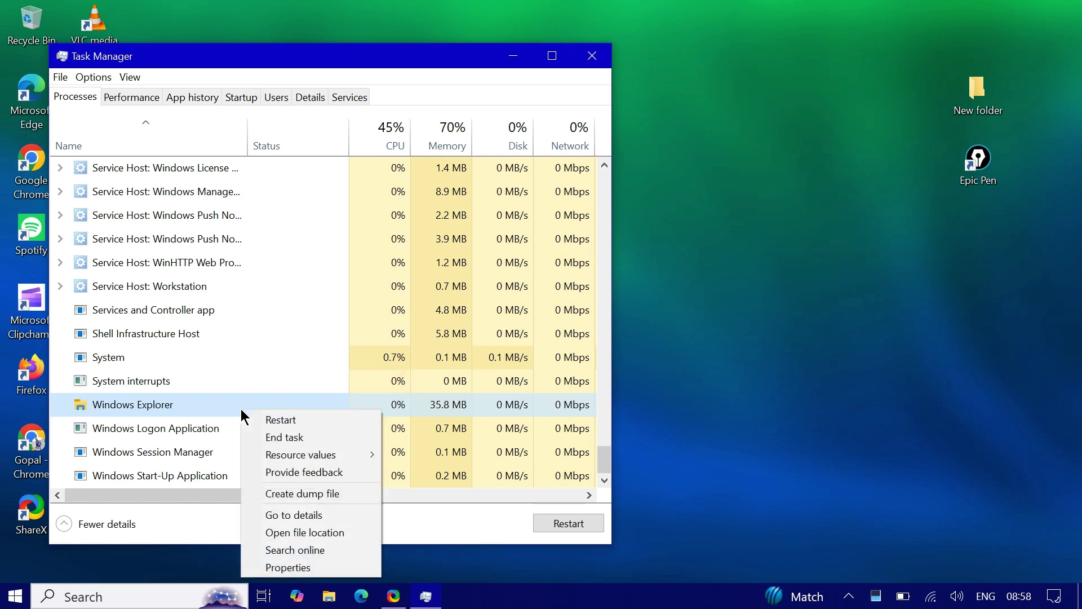
left_click(273, 424)
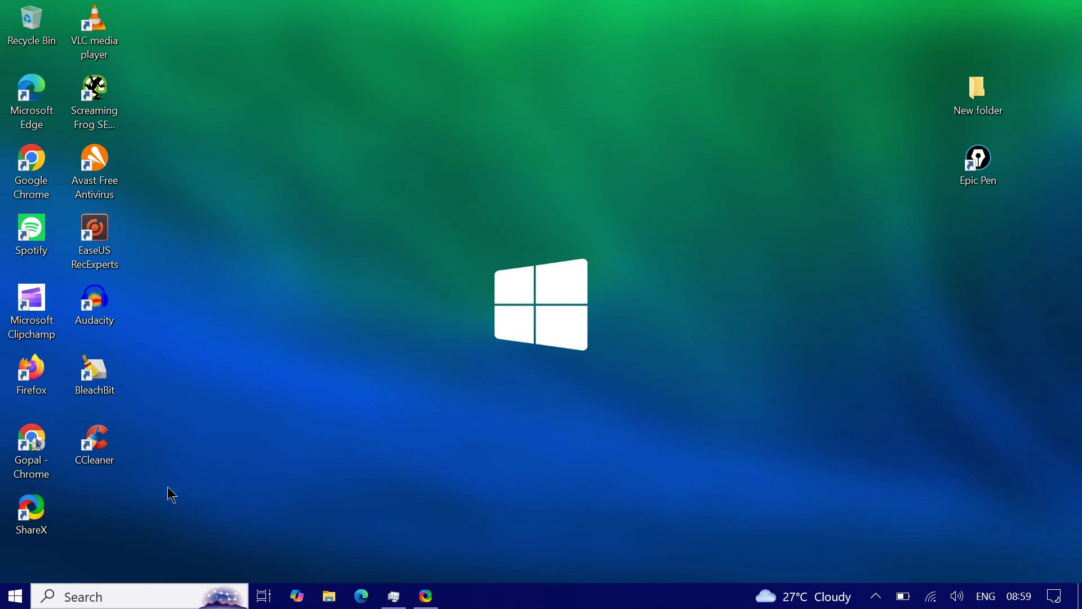
View the taskbar personalization setting for which icons appear on the taskbar, and close Settings.
left_click(7, 596)
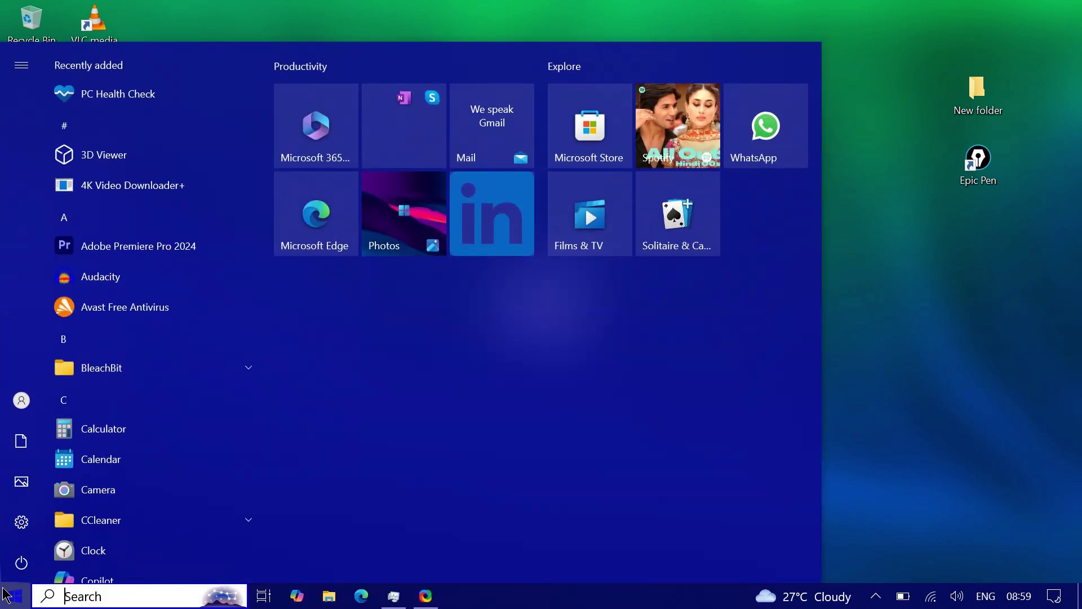
left_click(35, 514)
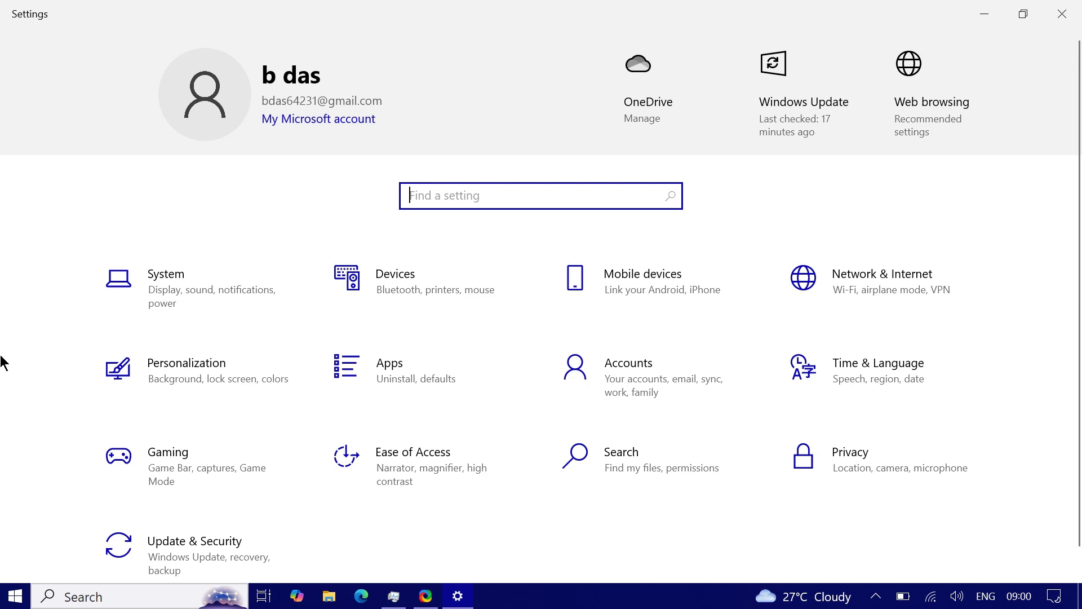
left_click(187, 389)
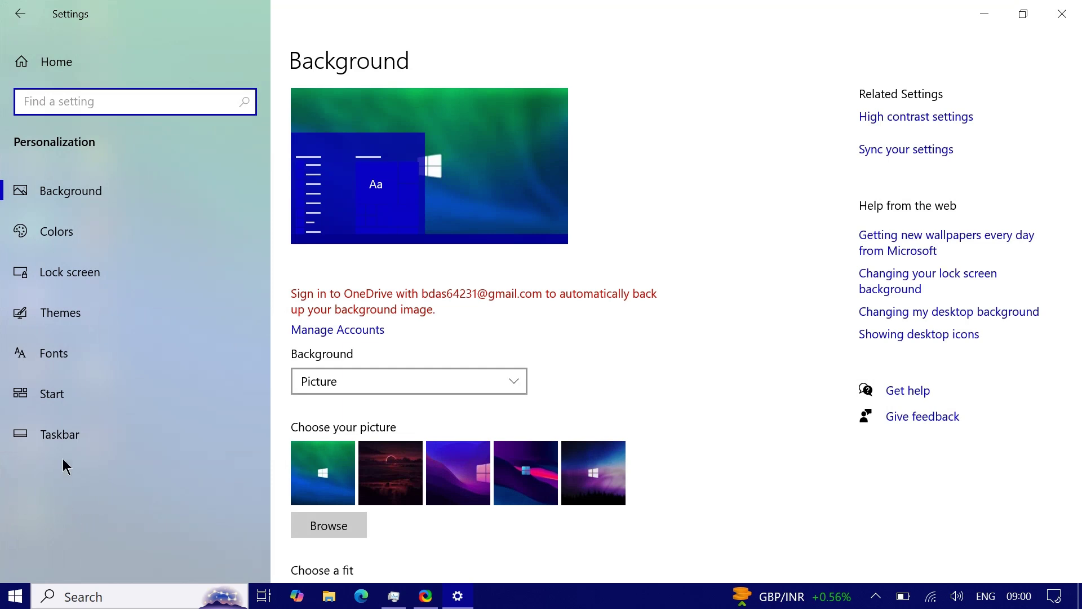
left_click(70, 441)
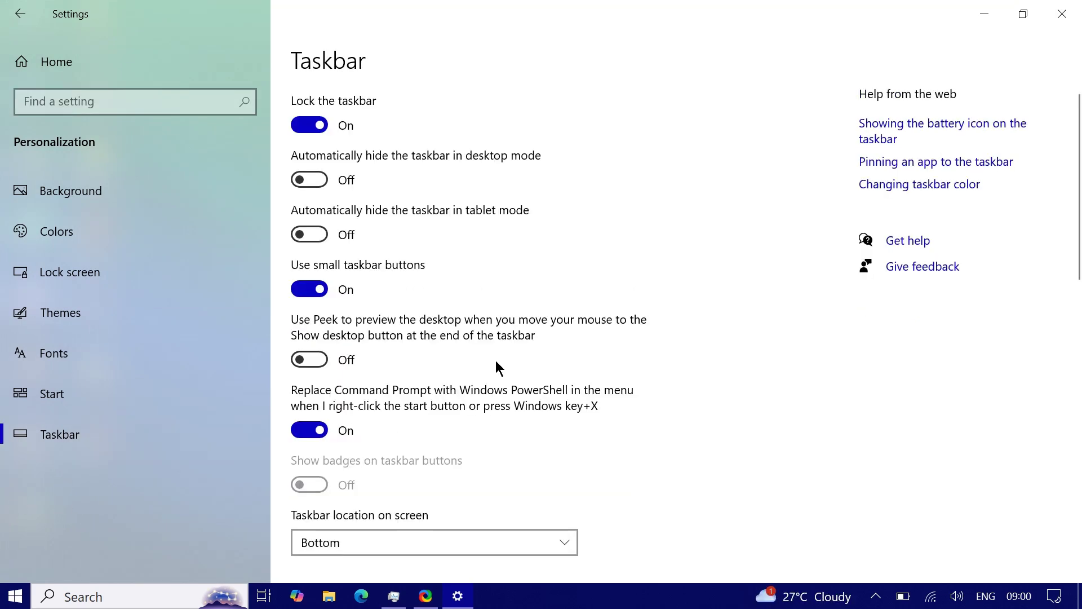
scroll(495, 366, "down", 6)
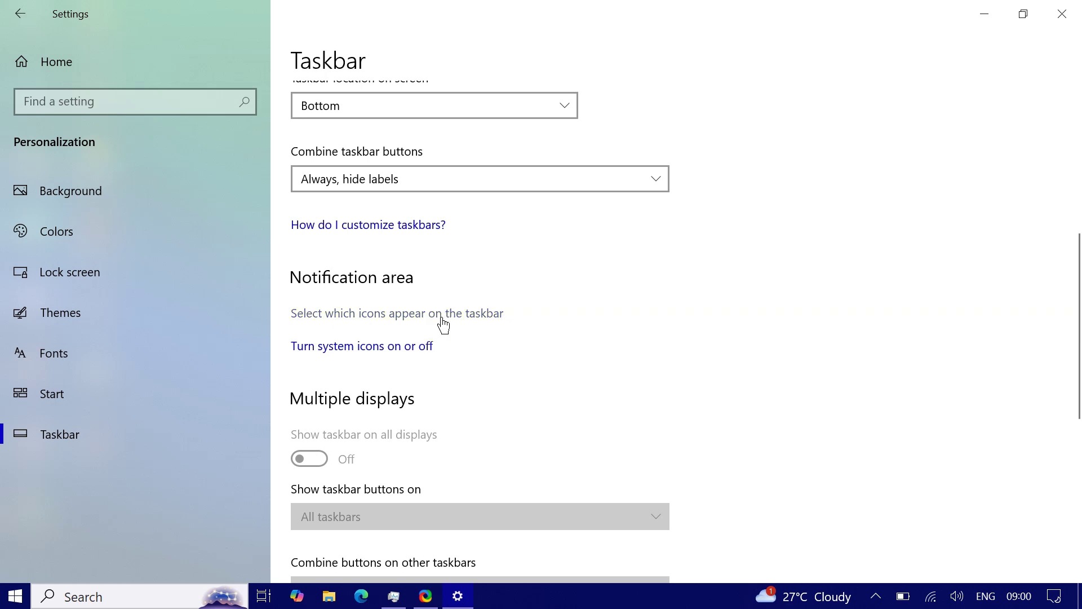
left_click(489, 314)
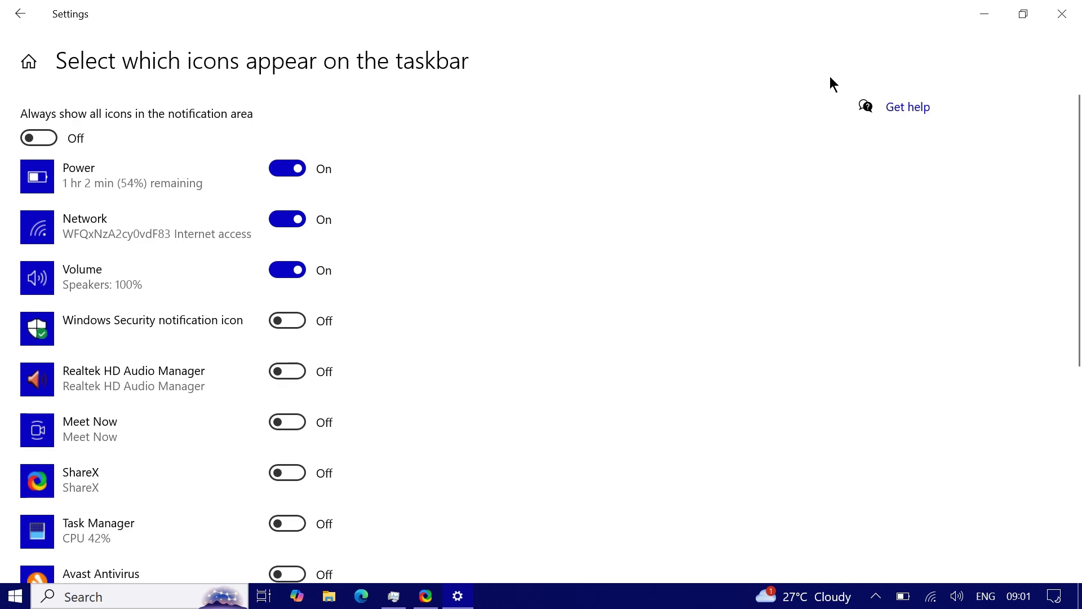
left_click(1062, 13)
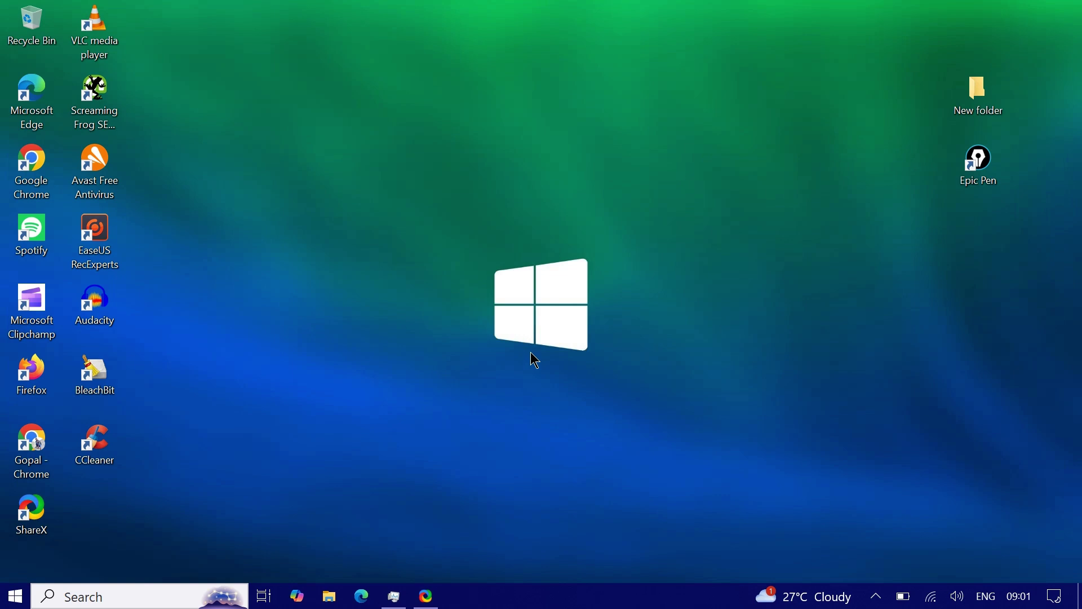
Open the %appdata% location through the Run dialog.
key("super+x")
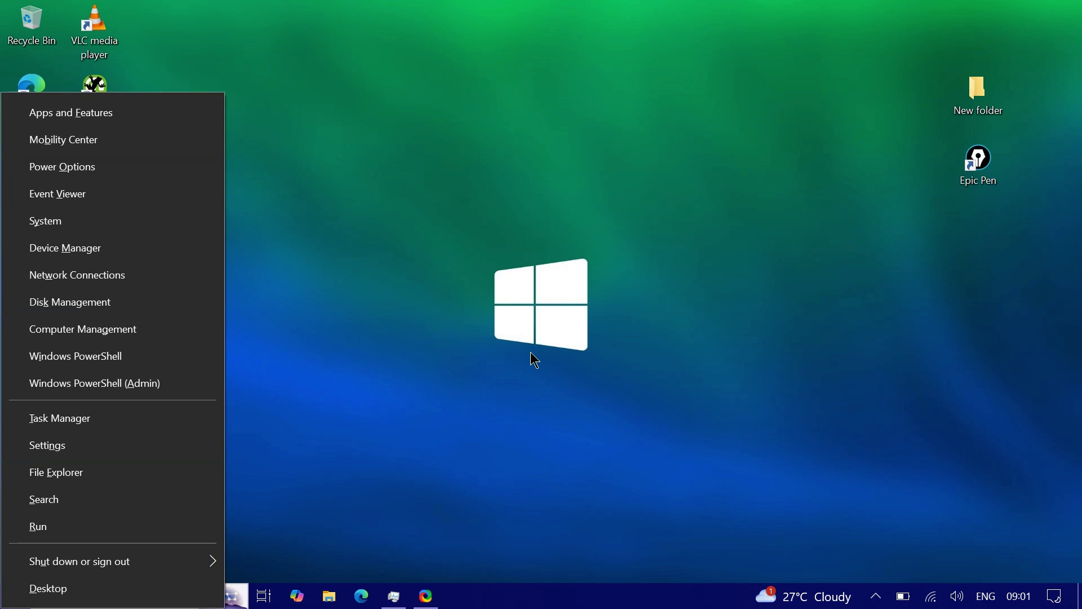
key("r")
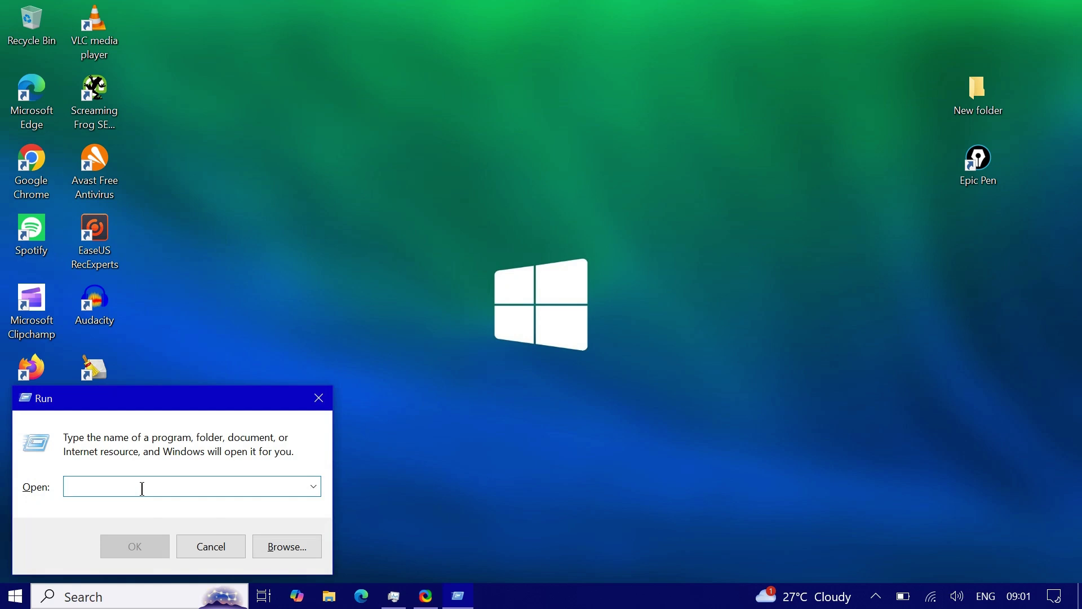
type("%")
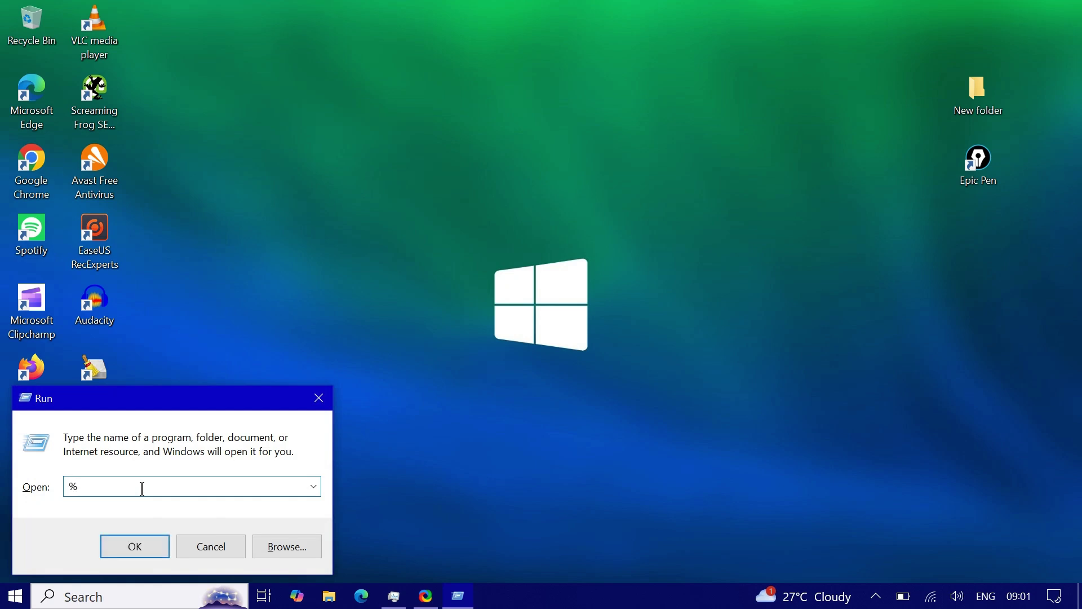
type("appdata%")
left_click(134, 546)
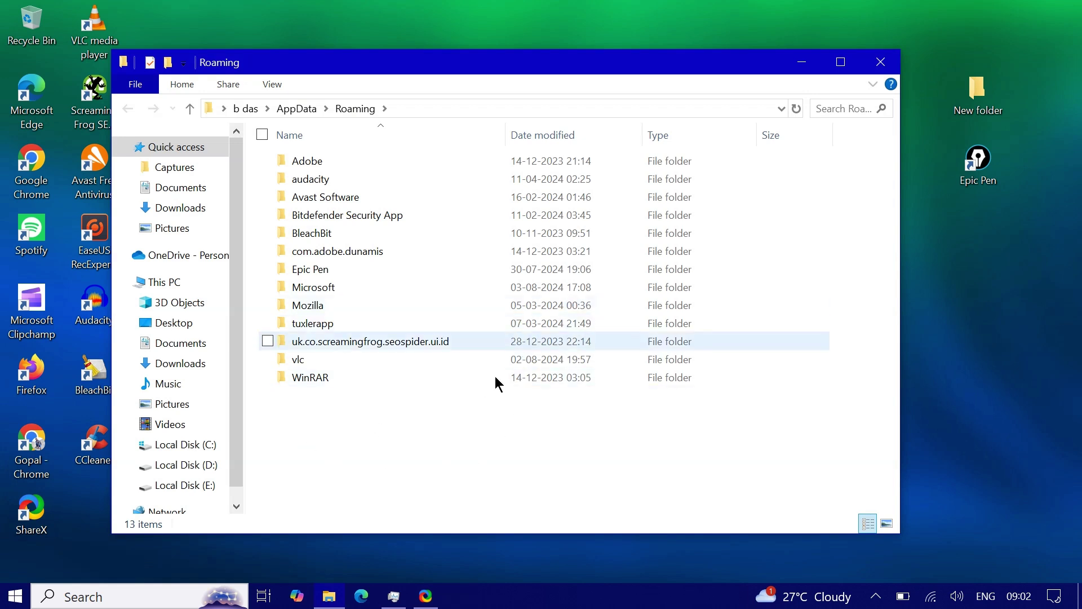
Go up to the AppData folder and open its Local subfolder.
left_click(306, 109)
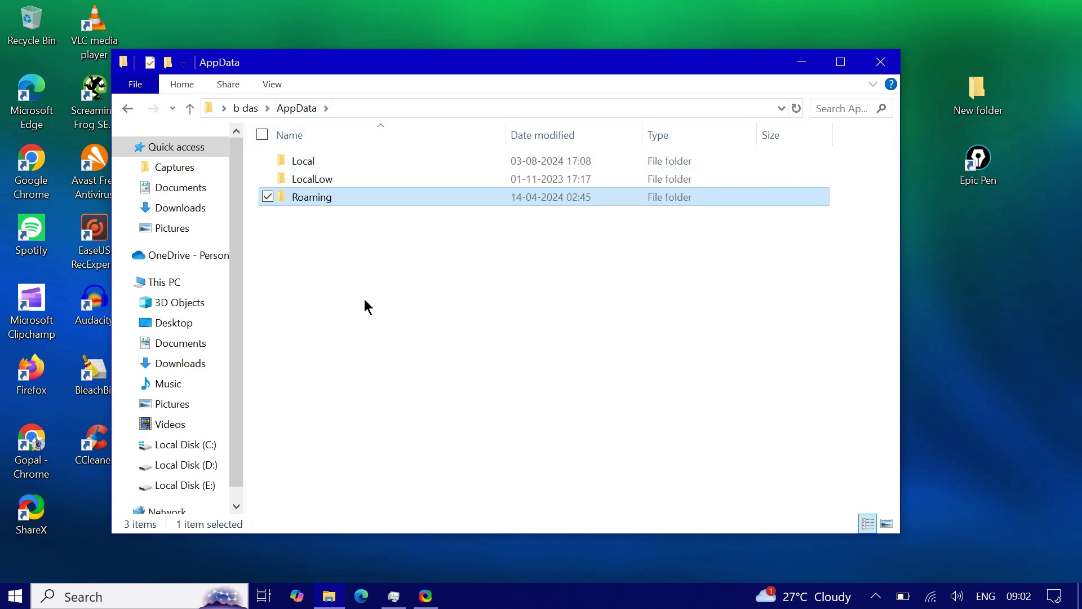
double_click(301, 164)
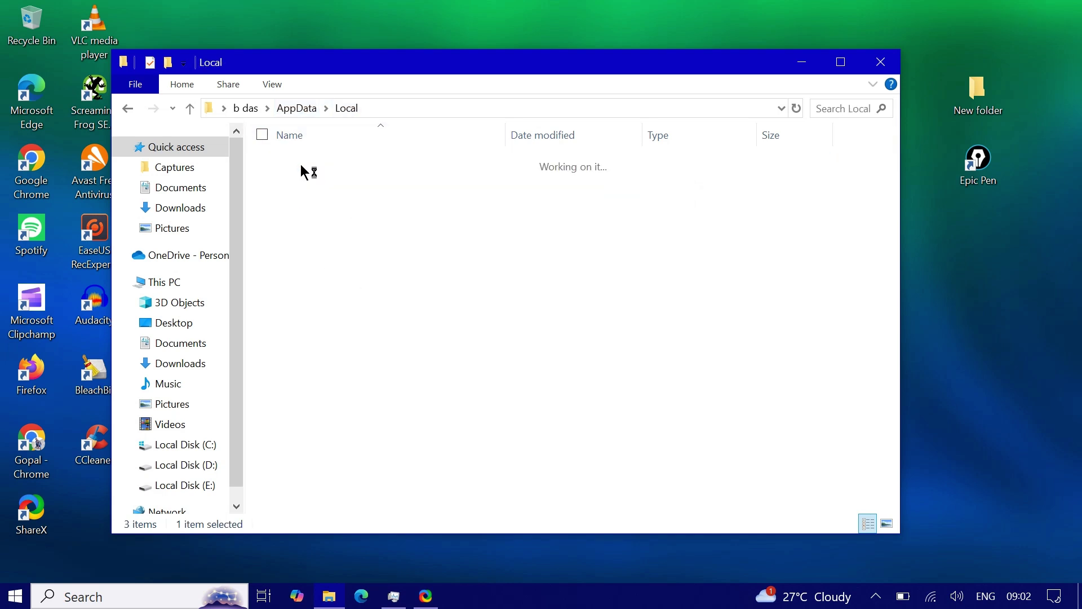
scroll(428, 298, "down", 1)
scroll(425, 321, "up", 1)
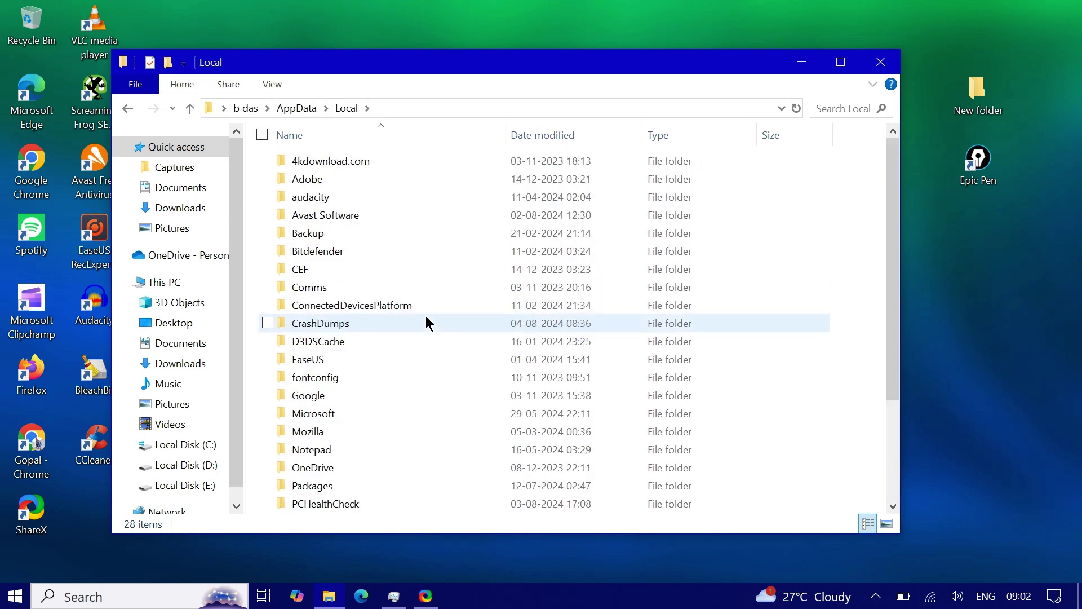
Turn the display of hidden items off and back on for the Local folder.
left_click(273, 85)
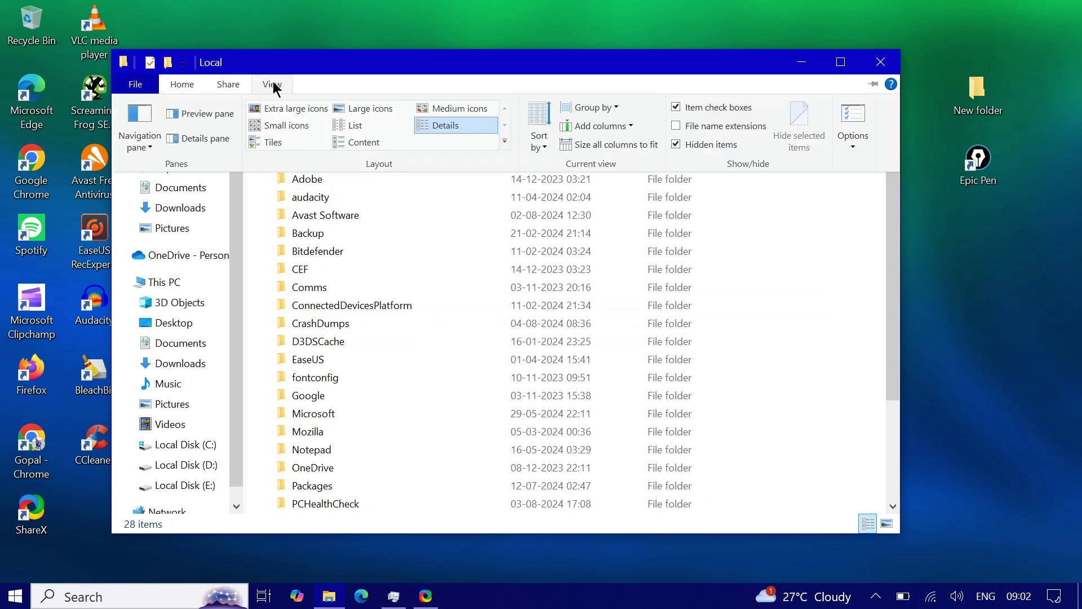
left_click(676, 145)
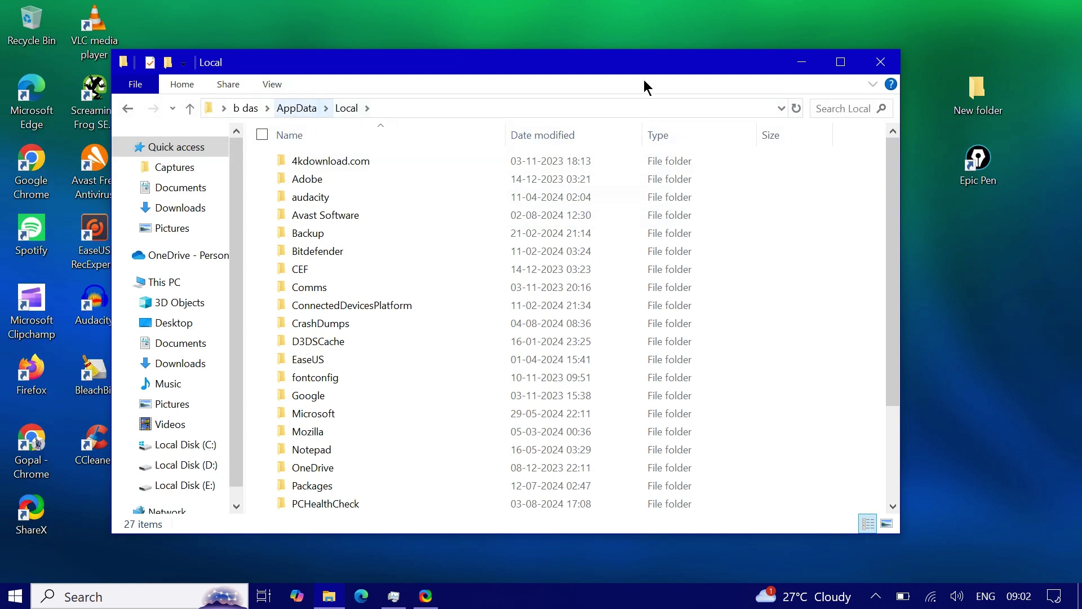
left_click(272, 85)
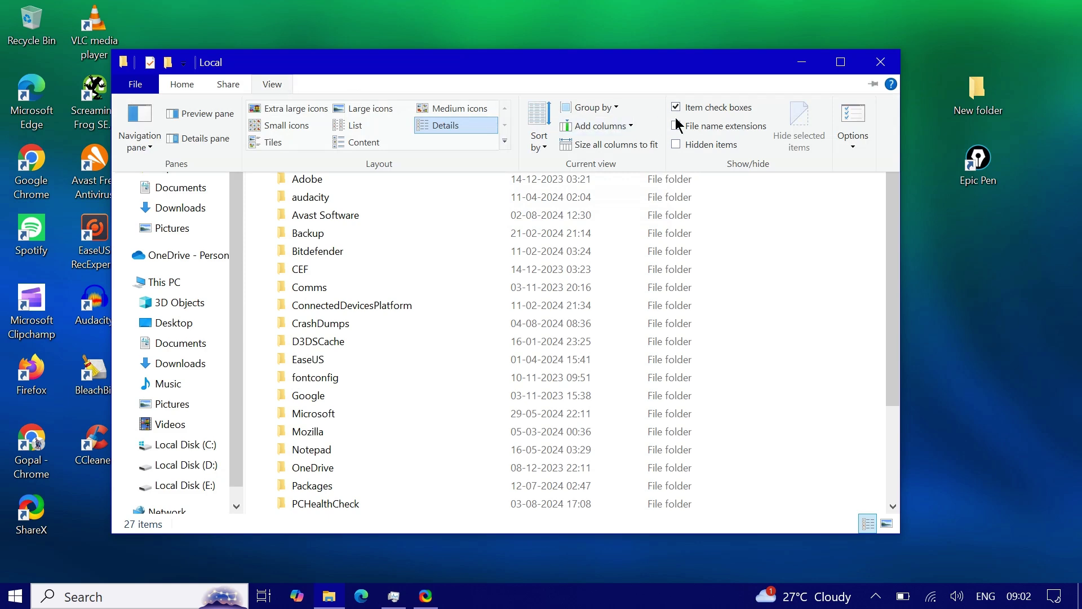
left_click(712, 145)
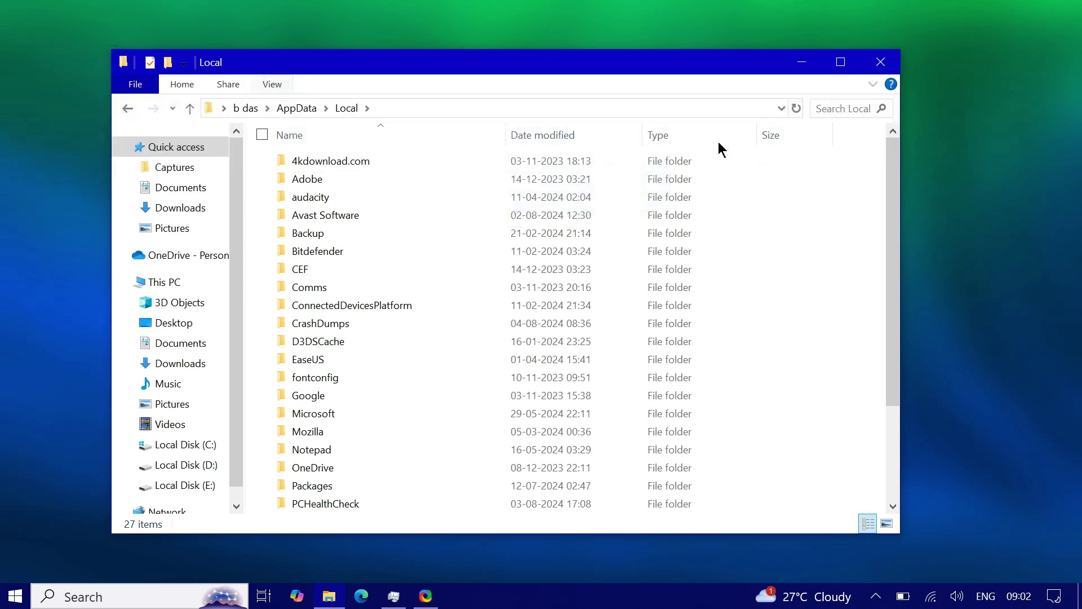
Check the hidden files and folders setting in Folder Options' view settings and accept the dialog.
left_click(272, 85)
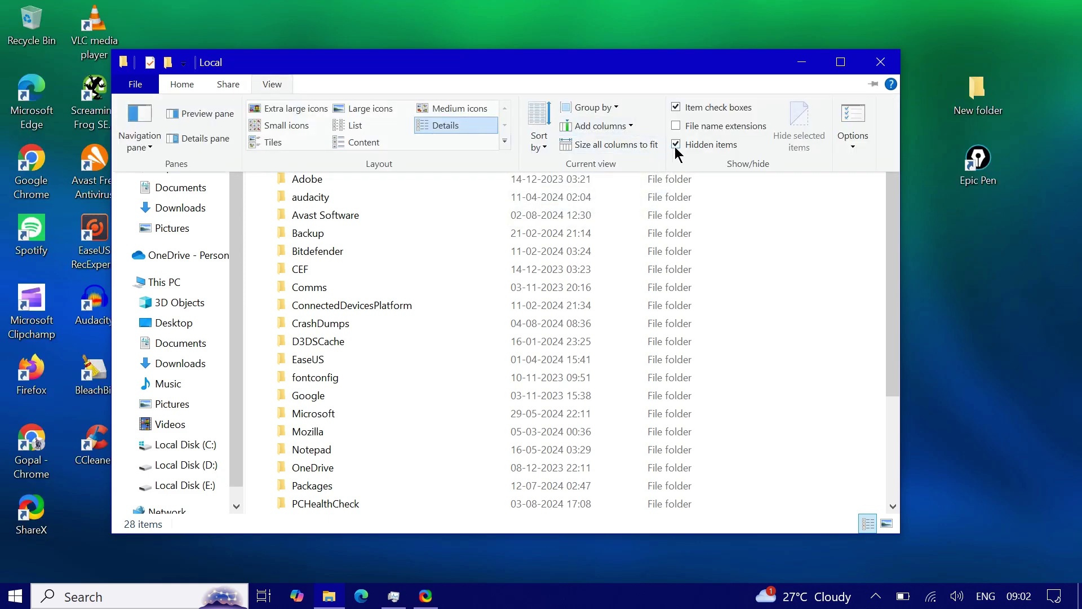
left_click(851, 149)
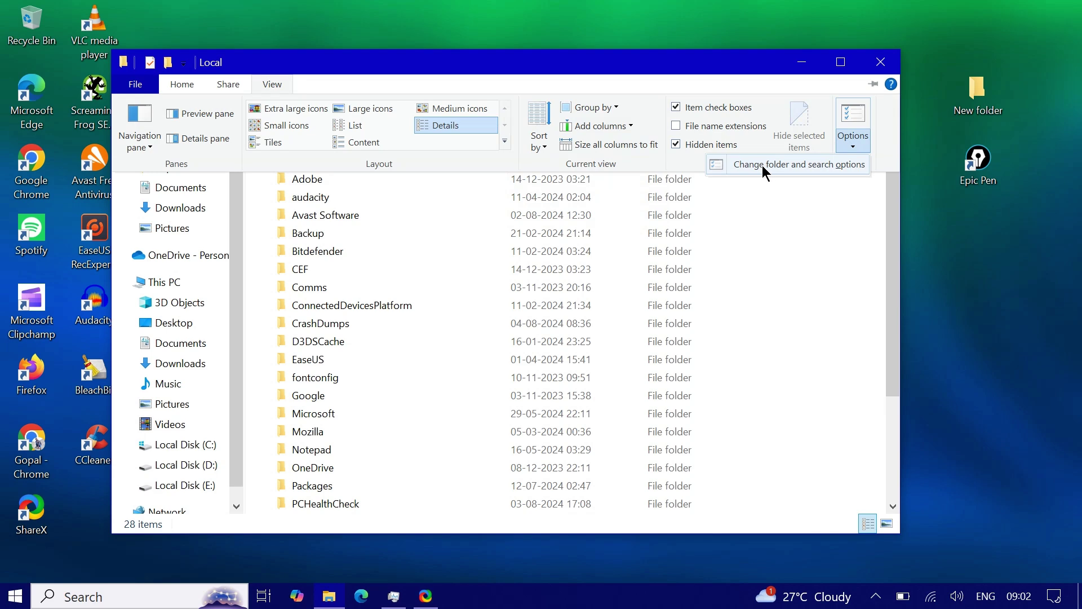
left_click(824, 164)
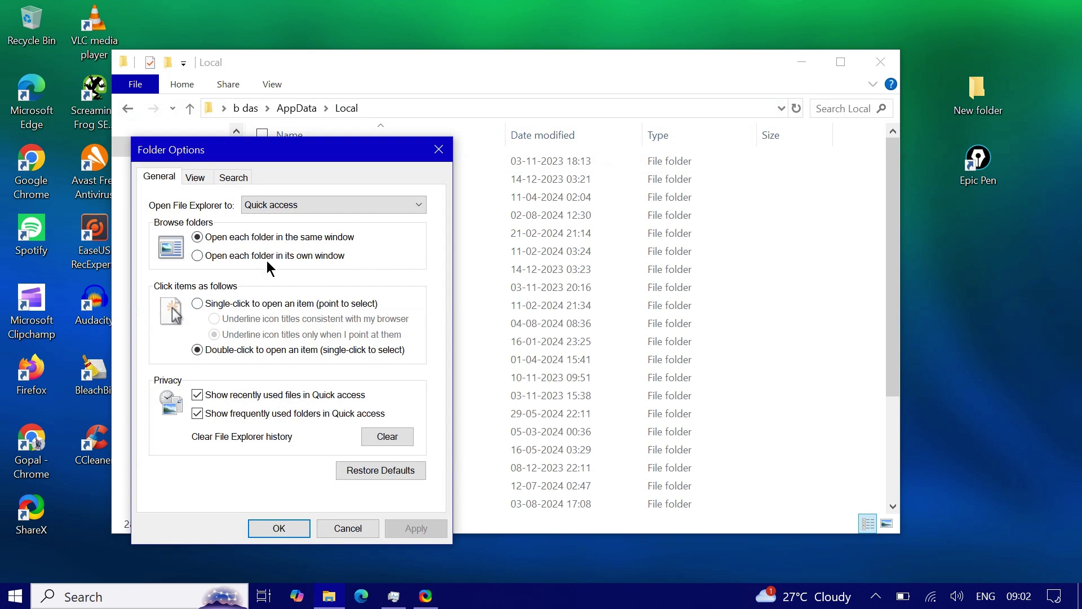
left_click(197, 178)
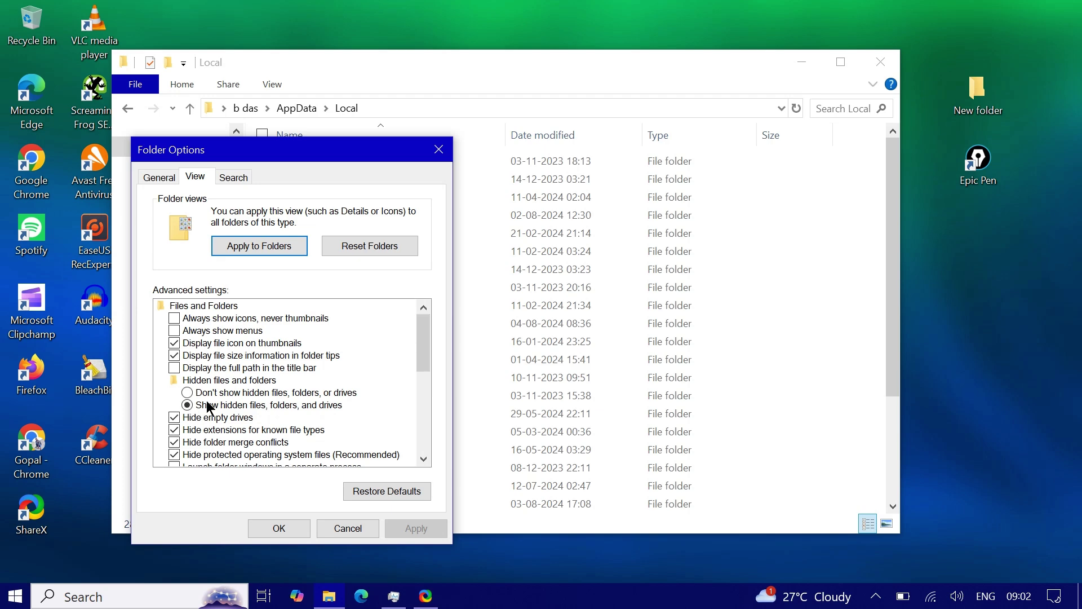
left_click(292, 530)
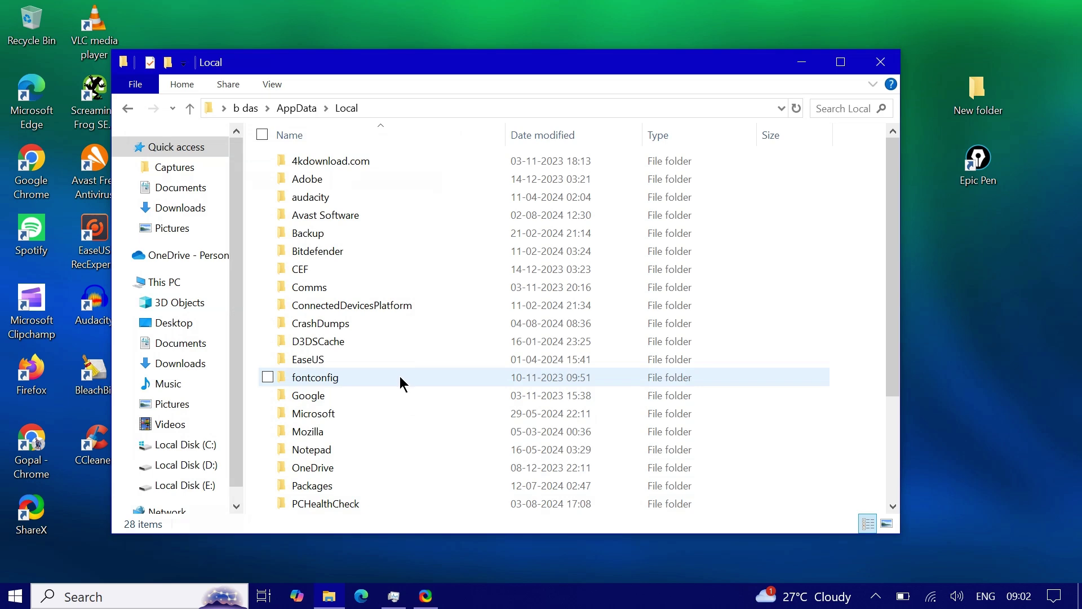
Select the IconCache database file, look at its available actions without deleting it, and close the folder window.
scroll(485, 352, "down", 3)
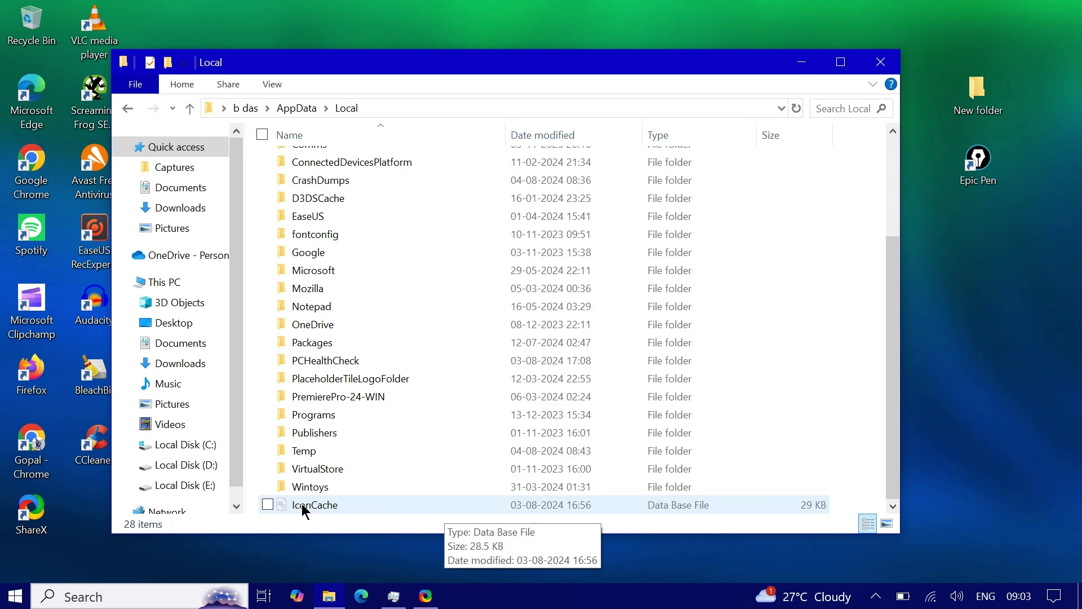
left_click(350, 505)
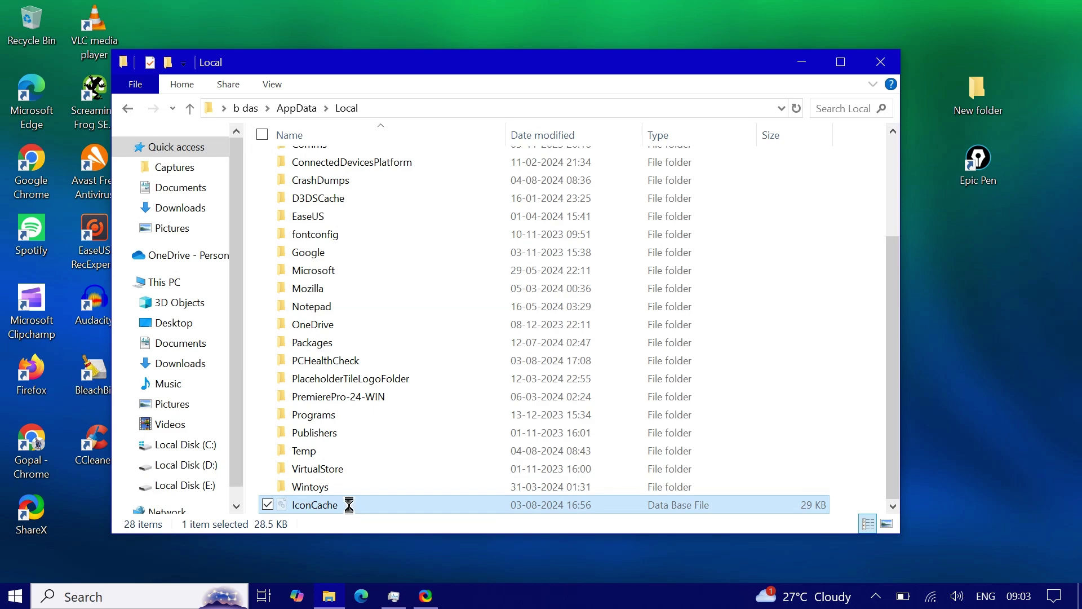
right_click(349, 505)
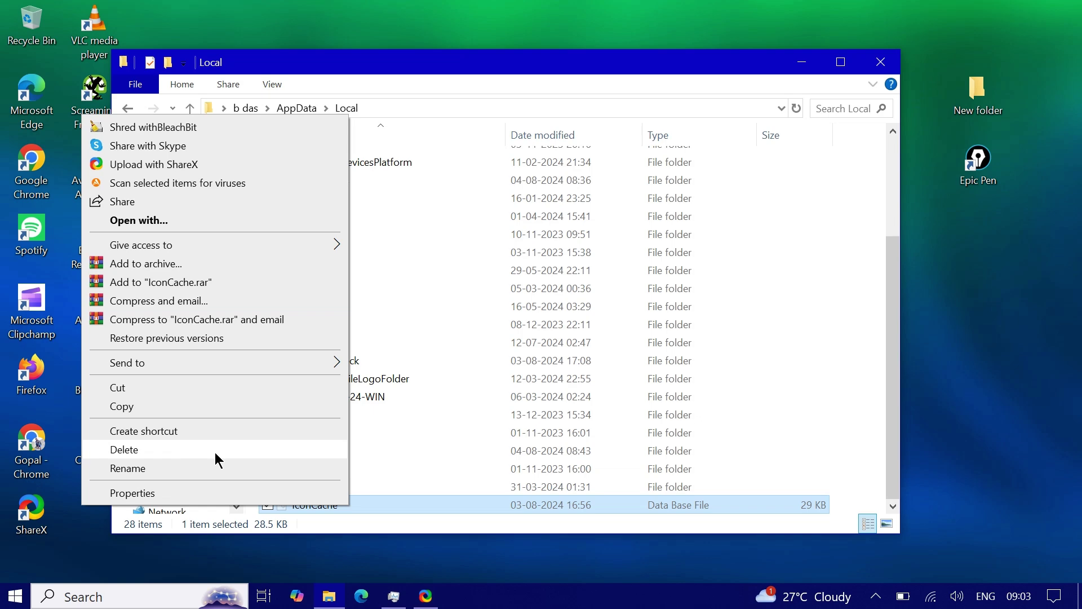
left_click(448, 507)
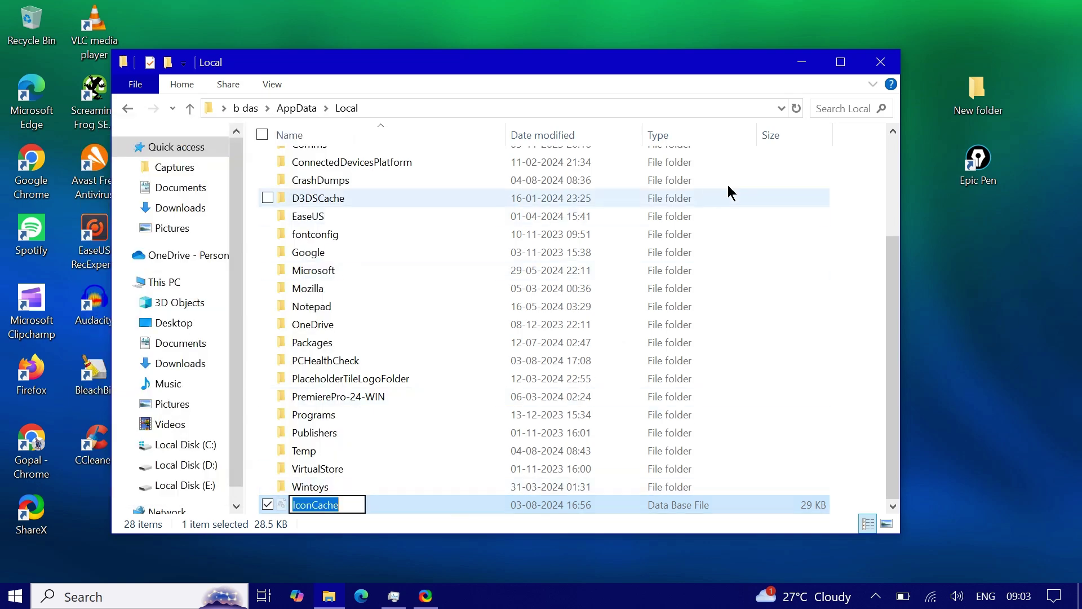
left_click(879, 62)
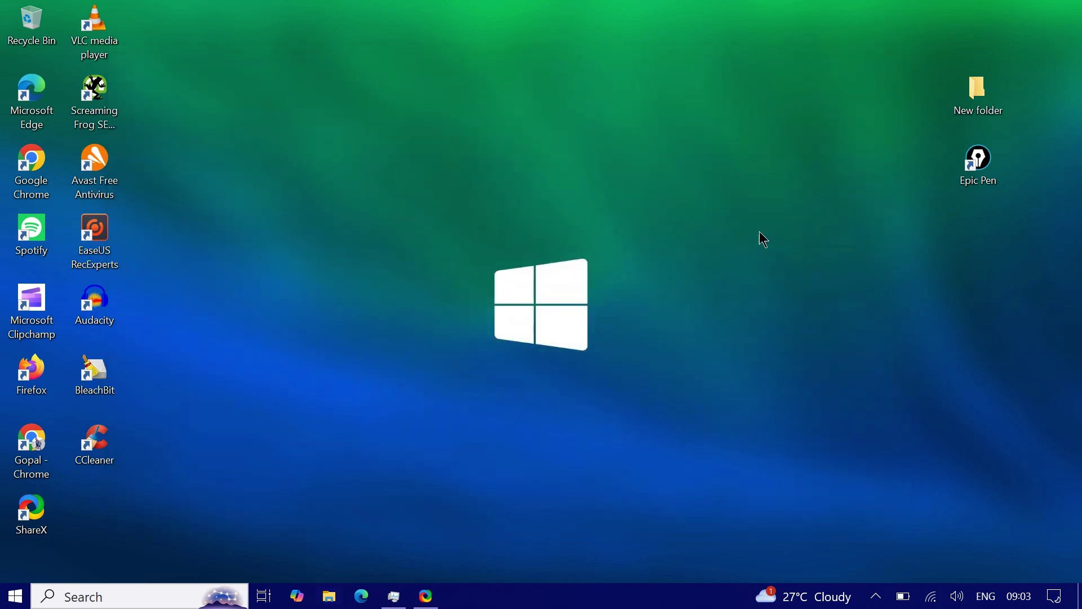